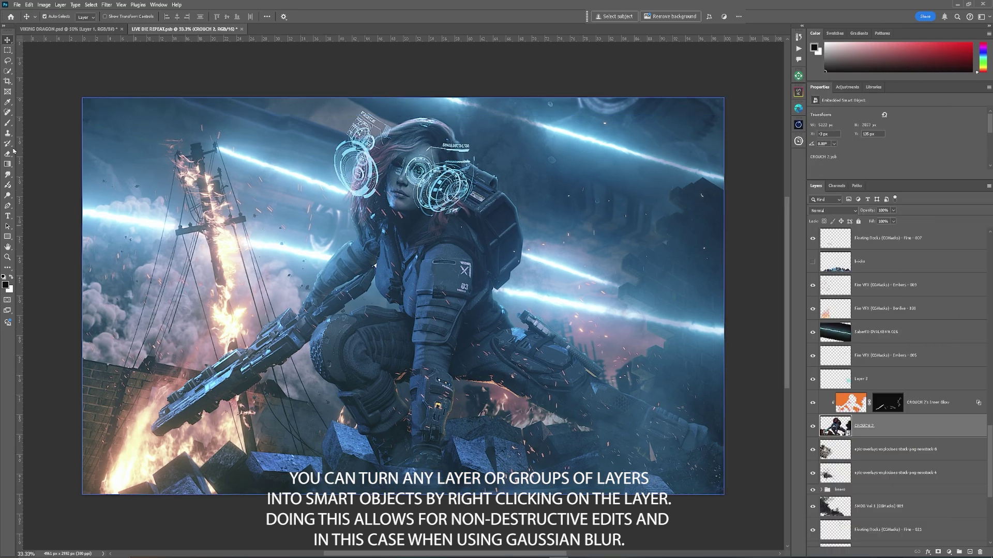
Step: Give the bricks copy layer a Gaussian Blur smart filter, then switch to VIKING DRAGON.psd
click(112, 5)
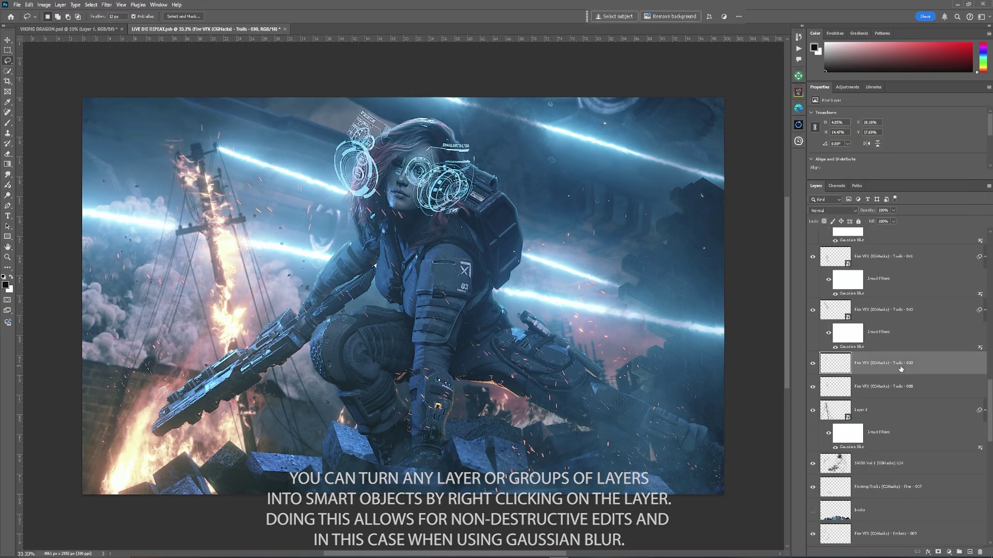
scroll(900, 458, up, 10)
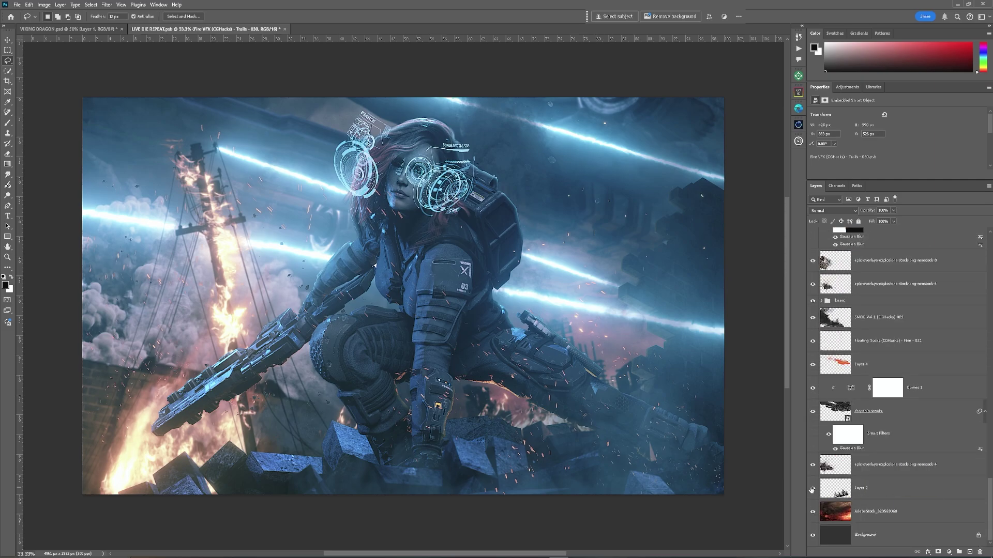
click(864, 347)
click(8, 174)
click(37, 175)
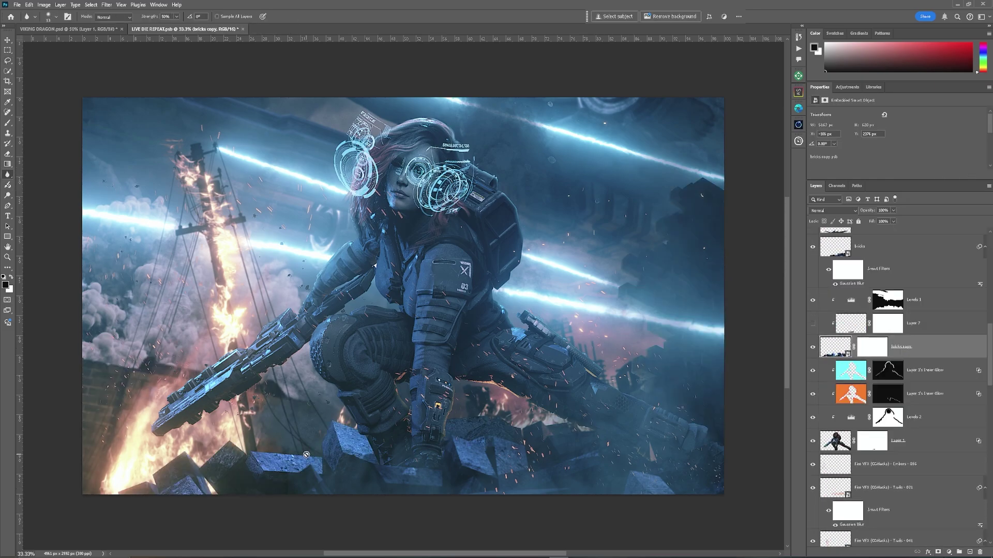
click(30, 5)
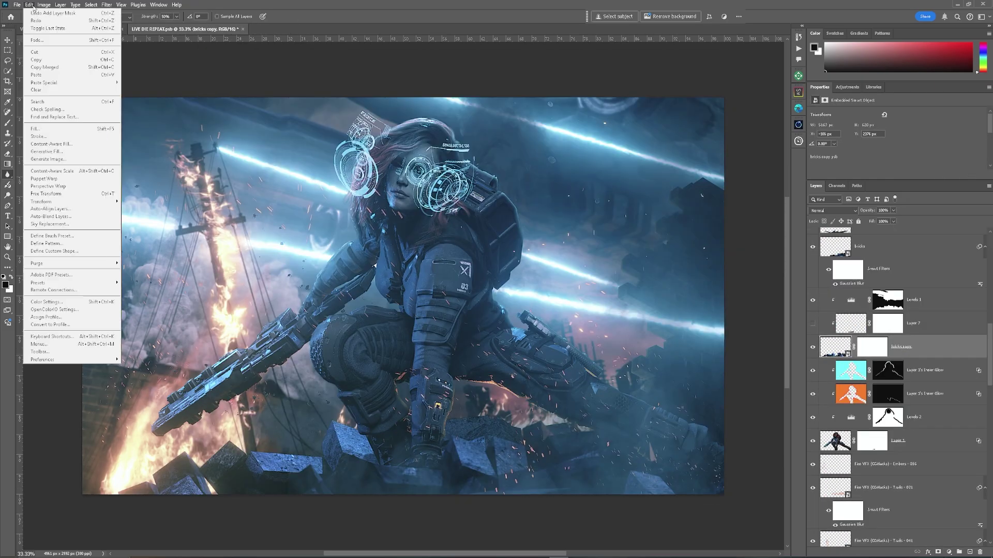
key(Escape)
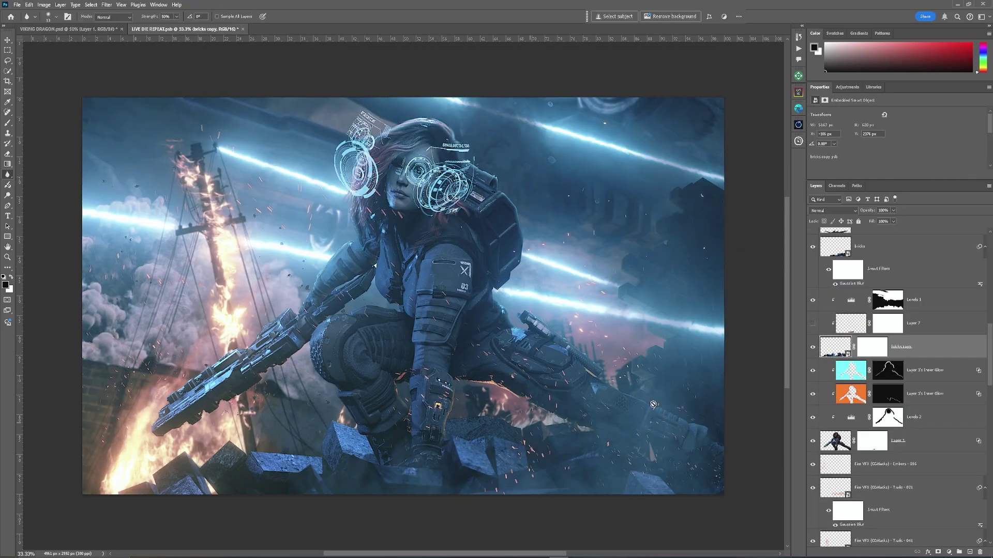
key(ctrl+alt+f)
key(Return)
click(17, 5)
key(Escape)
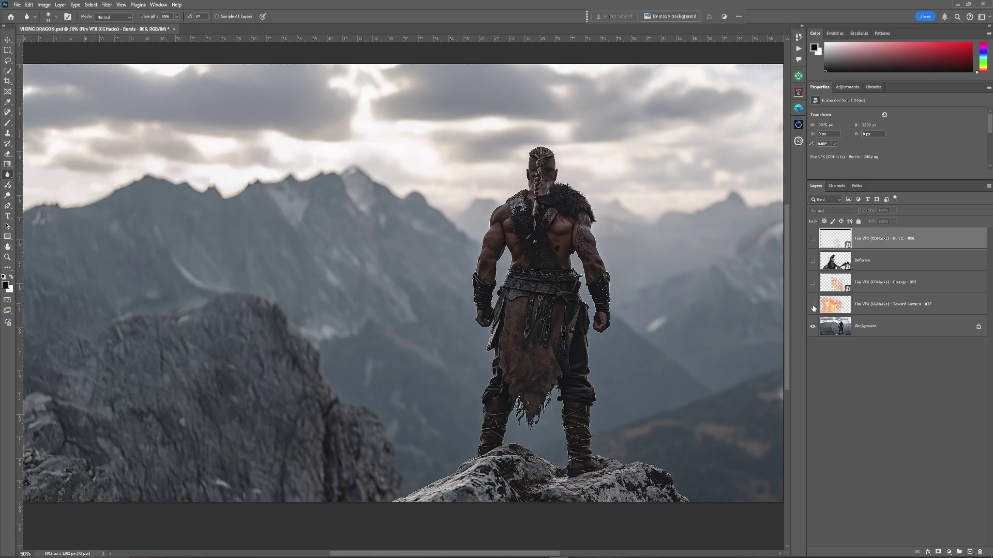
Step: Preview the fire and dragon layers, hide them all again, and select the Background layer
click(813, 305)
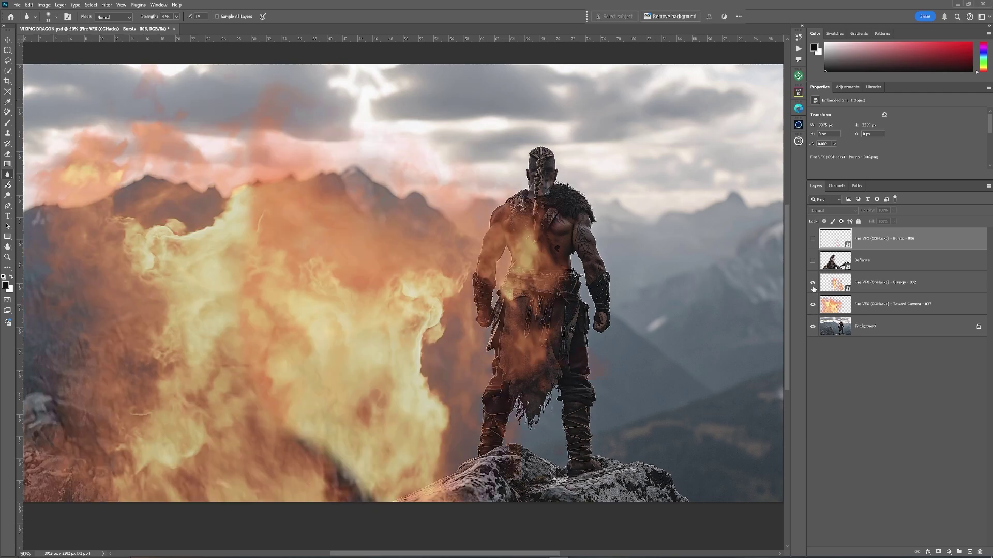
click(813, 261)
click(814, 239)
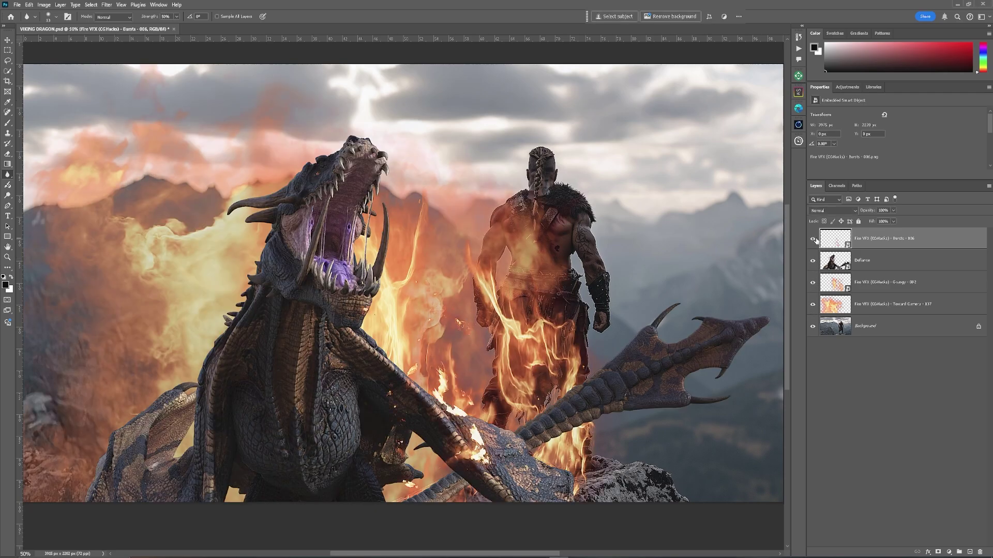
click(813, 239)
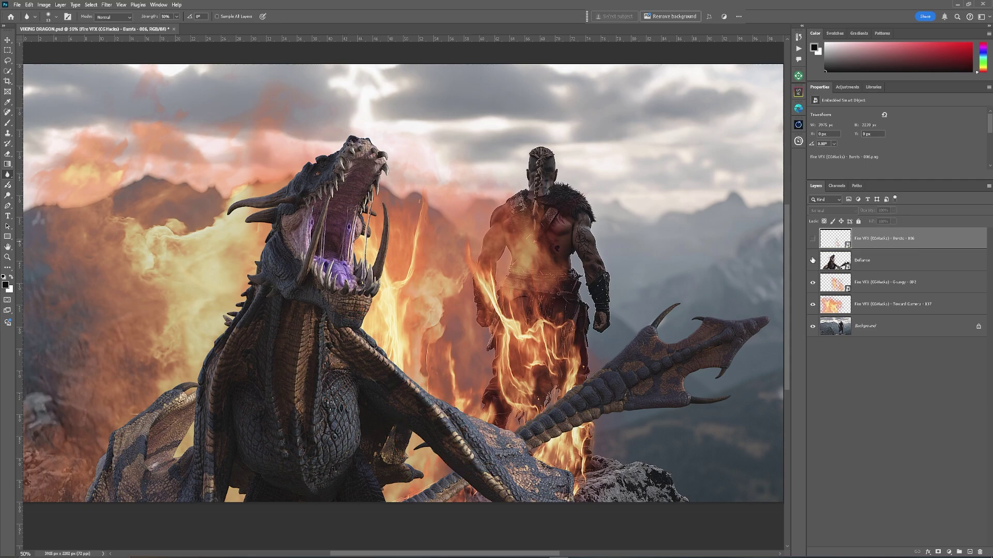
click(812, 261)
click(813, 283)
click(812, 304)
click(888, 329)
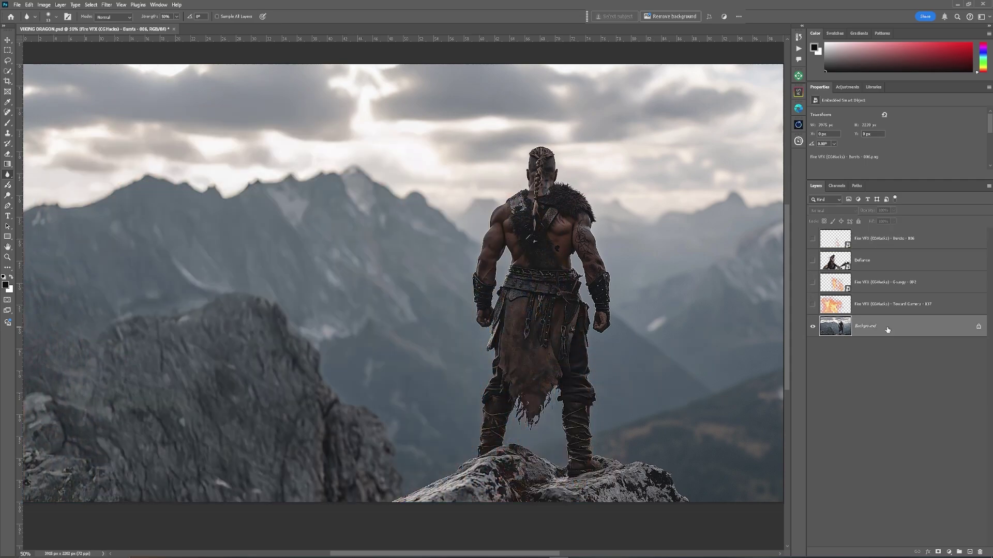
click(91, 6)
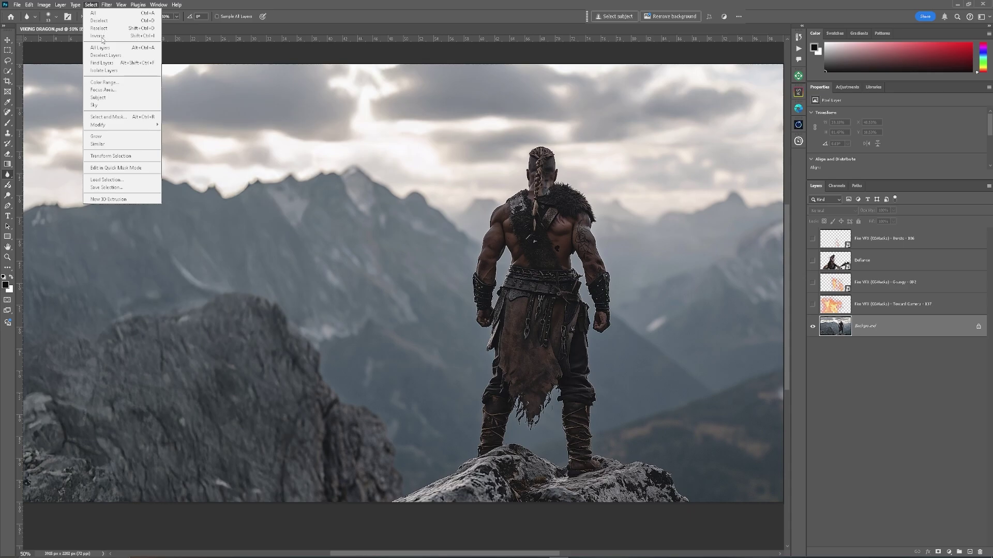
Step: Select the Viking and his rock, copy them onto Layer 1, and move it to the top
click(101, 98)
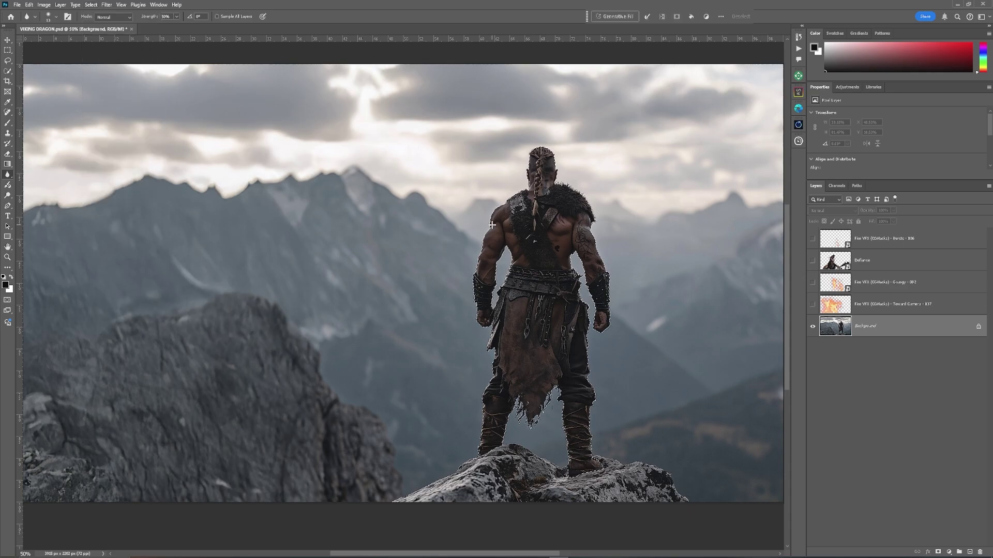
key(w)
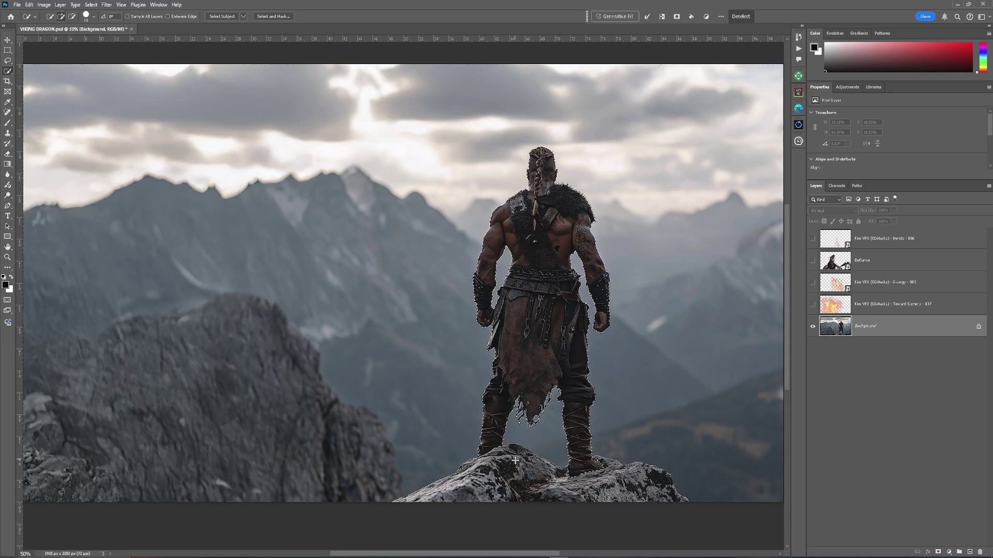
mouse_move(517, 454)
mouse_down()
mouse_move(676, 497)
mouse_move(641, 467)
mouse_up()
key(ctrl+j)
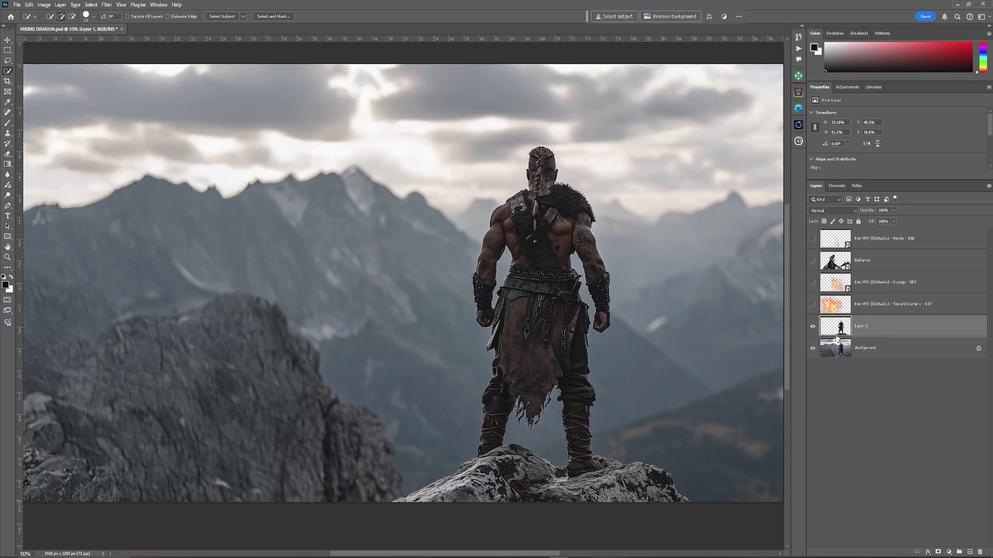
click(816, 329)
click(815, 327)
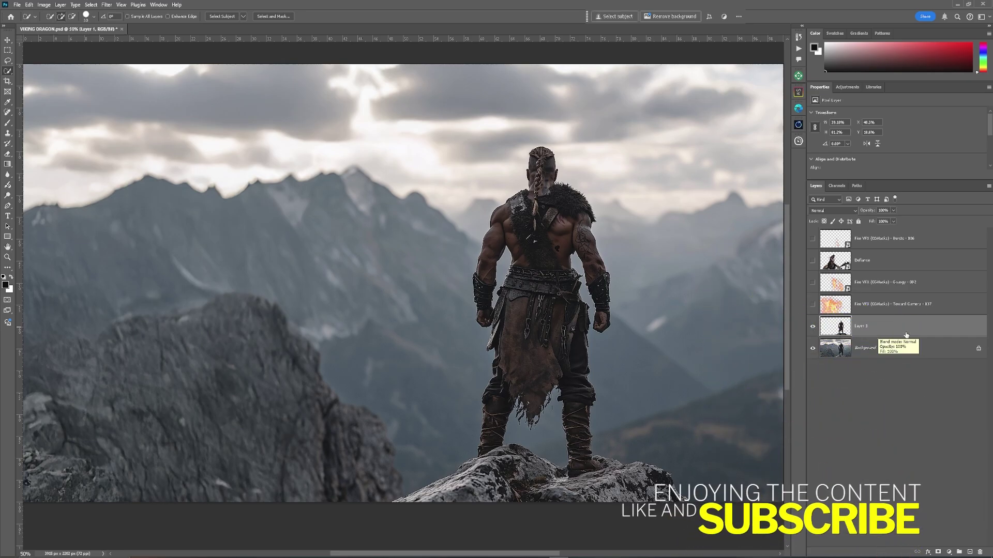
drag(904, 331, 897, 233)
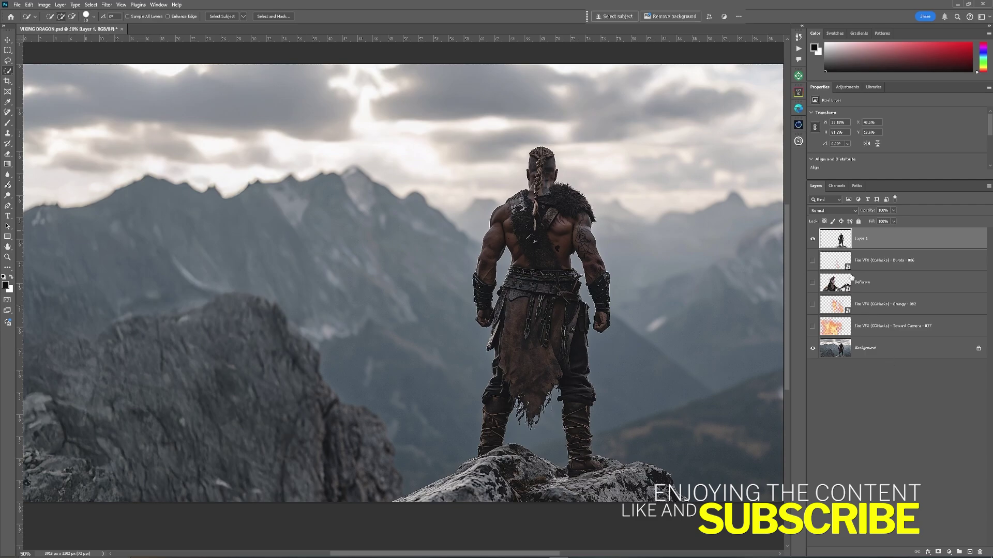
Step: Show the Defiance dragon layer, compare it on and off, and make it active
click(813, 285)
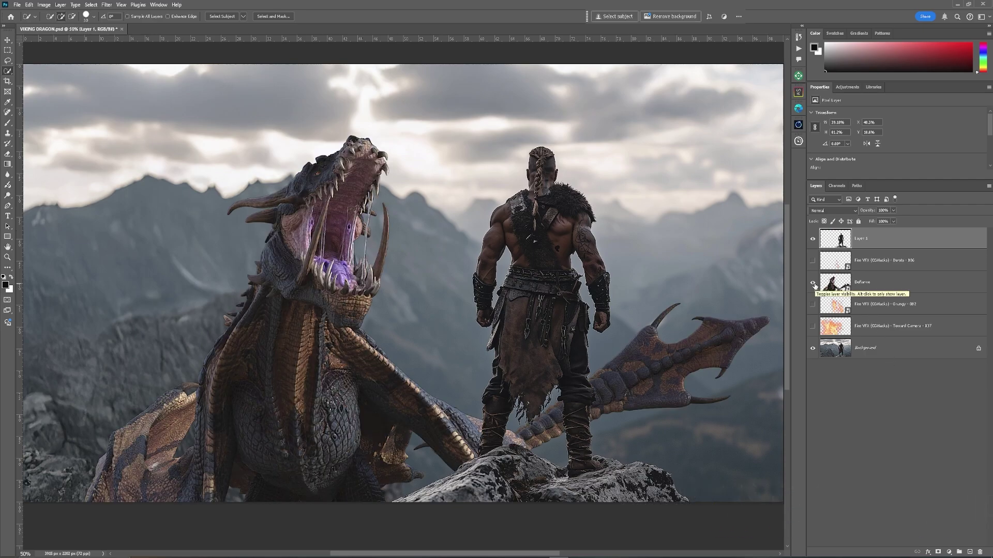
click(814, 284)
click(814, 284)
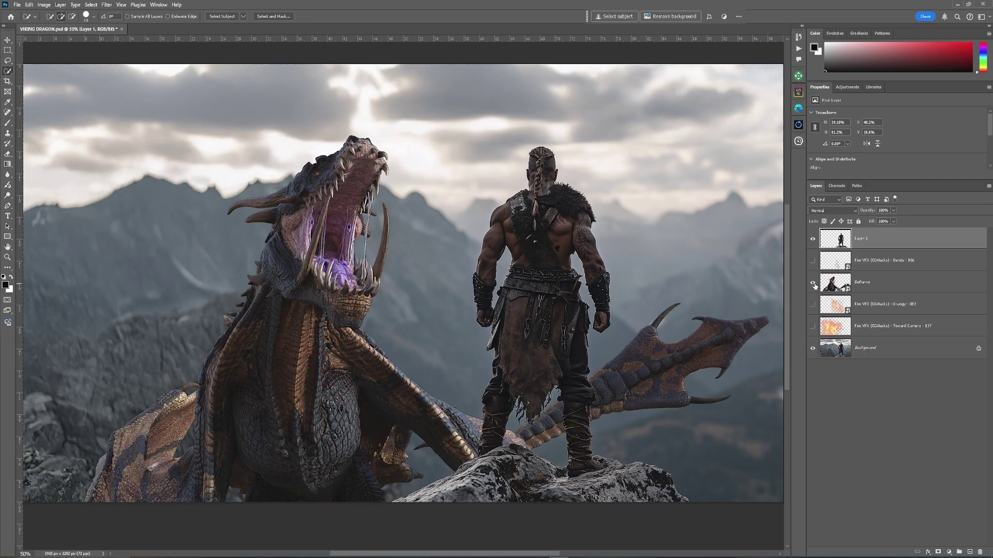
click(814, 284)
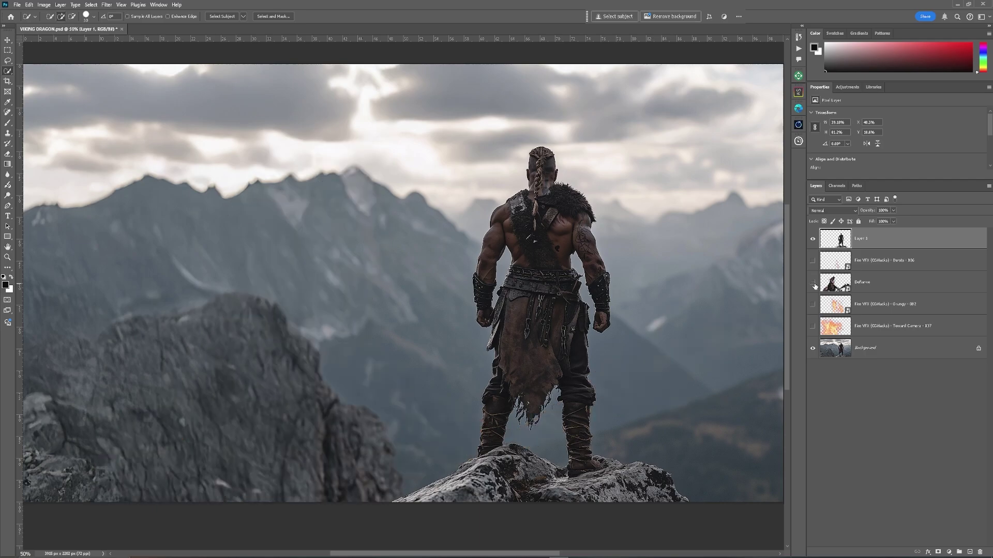
click(814, 284)
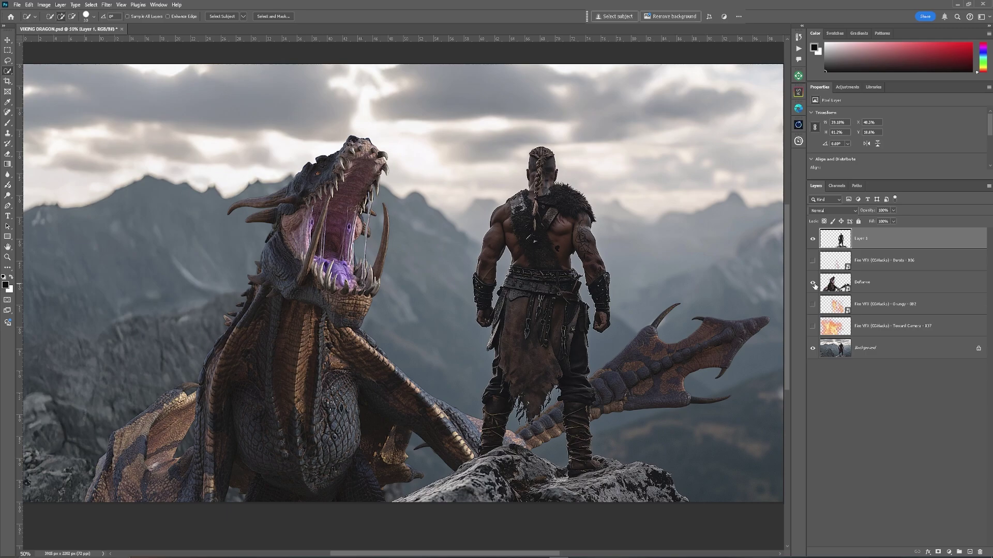
click(814, 284)
click(814, 283)
click(900, 285)
Step: Start a Field Blur from the Blur Gallery on the dragon layer
click(8, 164)
click(107, 4)
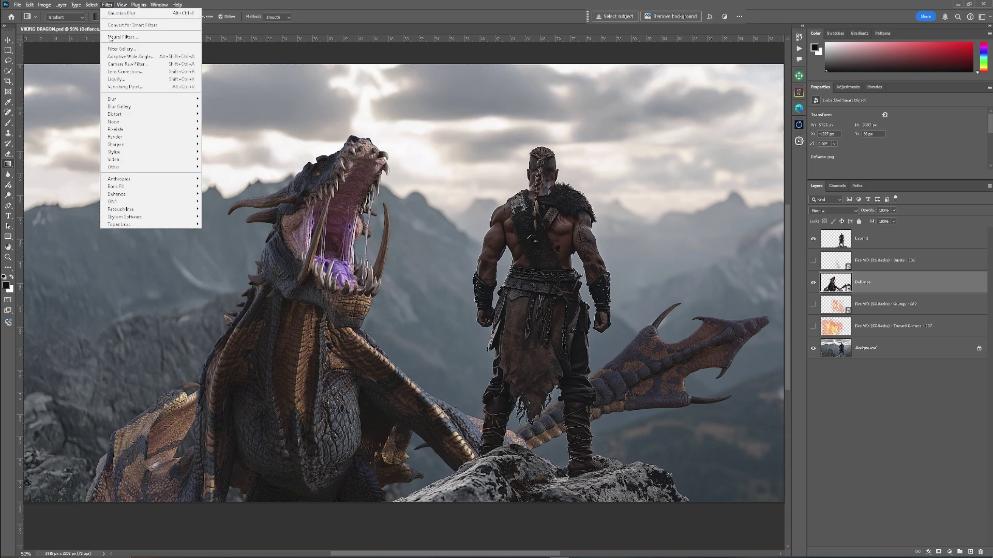
mouse_move(127, 106)
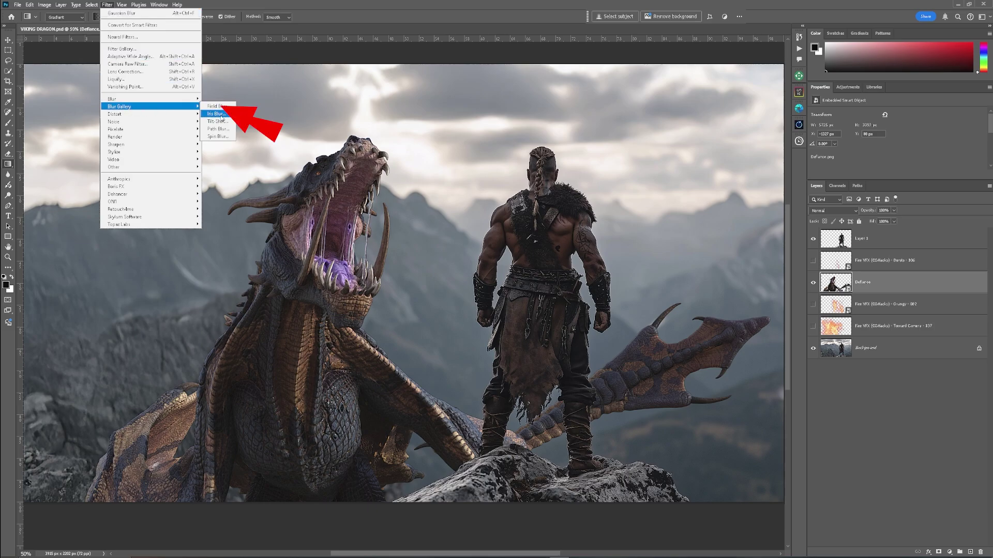
click(216, 106)
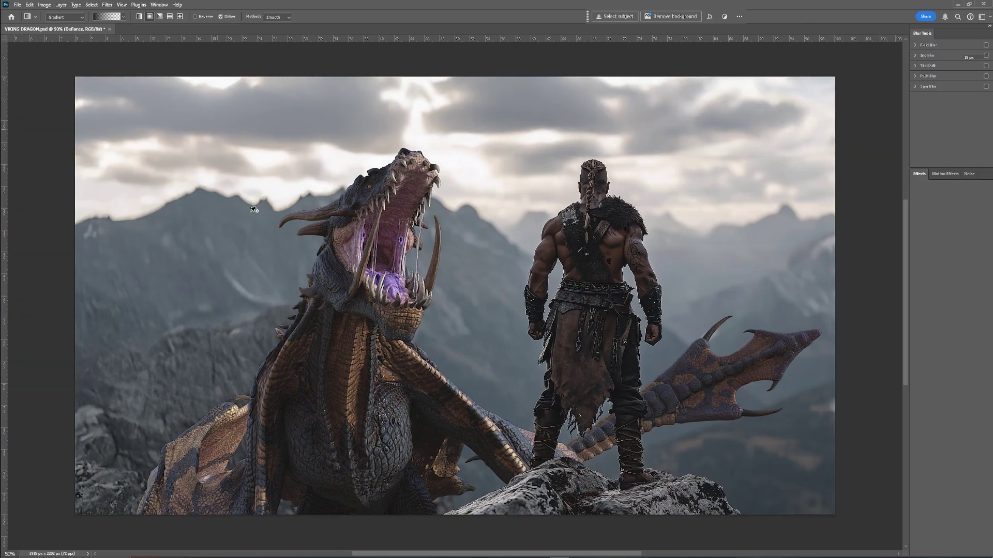
Step: Place a 0 px sharp pin on the dragon's mouth, plus 13 px chest and 7 px tail pins
mouse_move(453, 291)
mouse_down()
mouse_move(382, 345)
mouse_move(468, 305)
mouse_move(467, 292)
mouse_up()
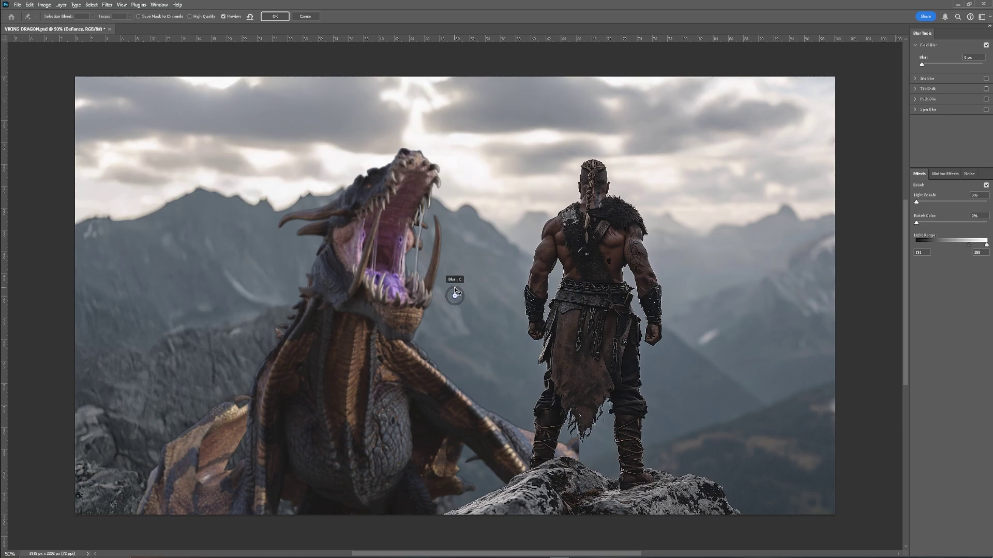
drag(454, 295, 379, 215)
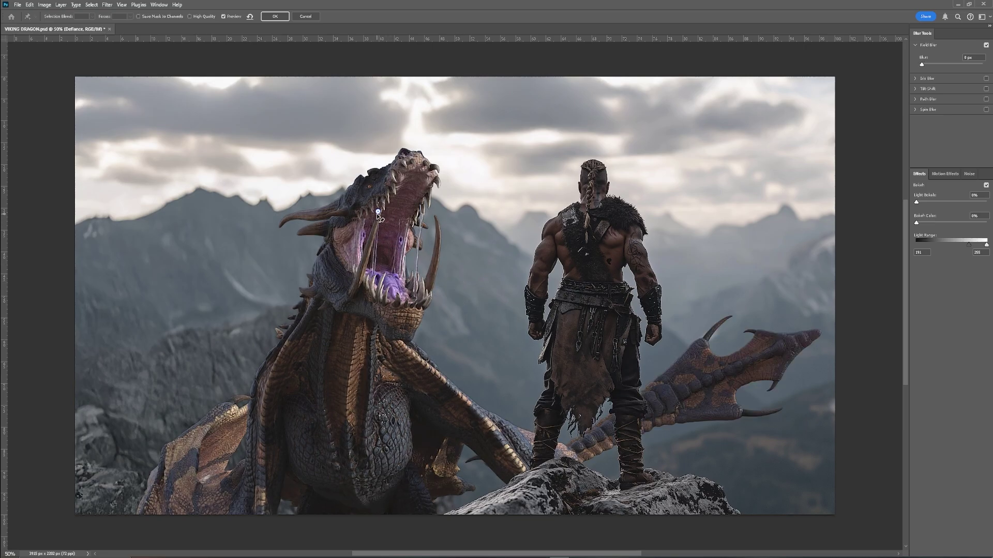
click(357, 473)
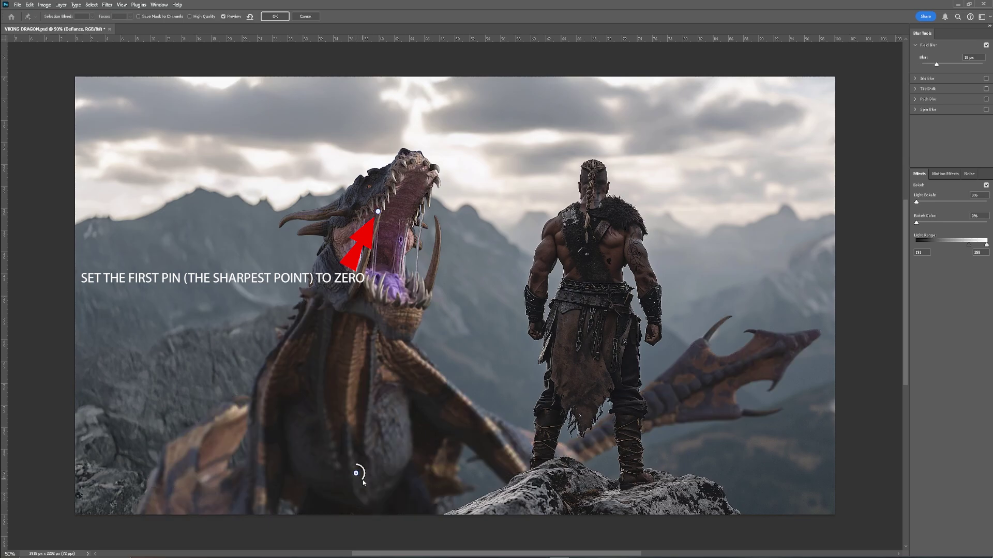
drag(363, 483, 365, 474)
click(747, 367)
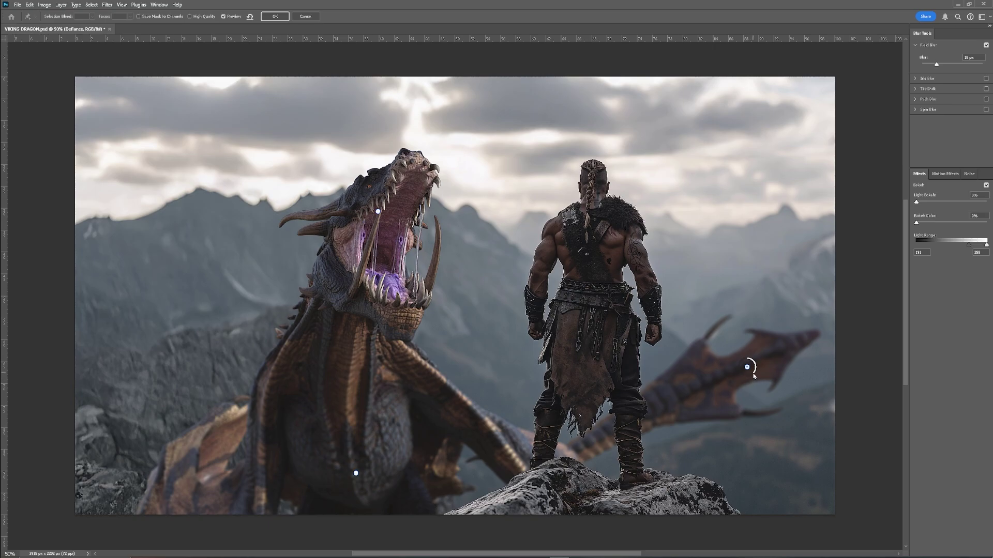
drag(754, 375, 755, 368)
Step: Add a 12 px lower-left pin, move the sharp pin lower, and set the chest pin to 15 px
click(159, 490)
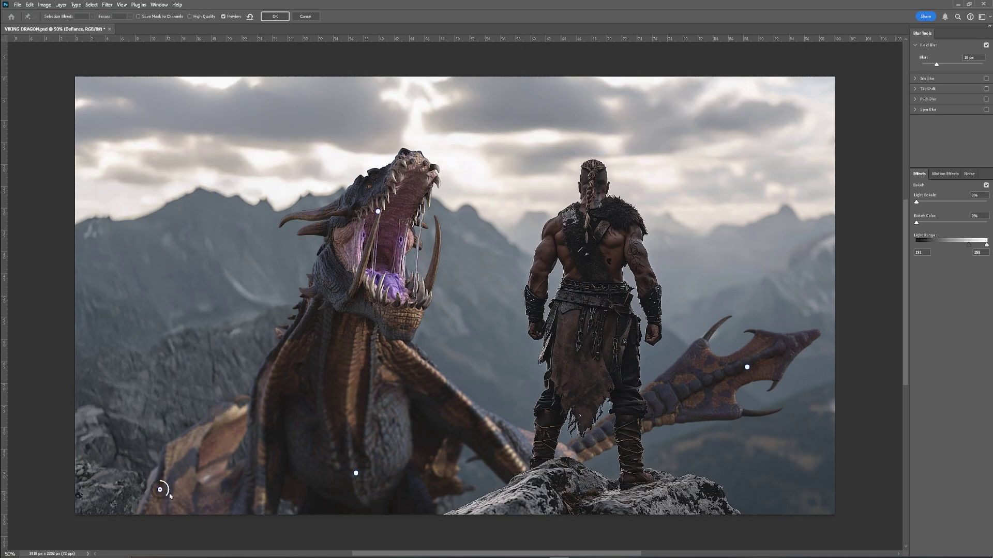
drag(167, 498, 164, 500)
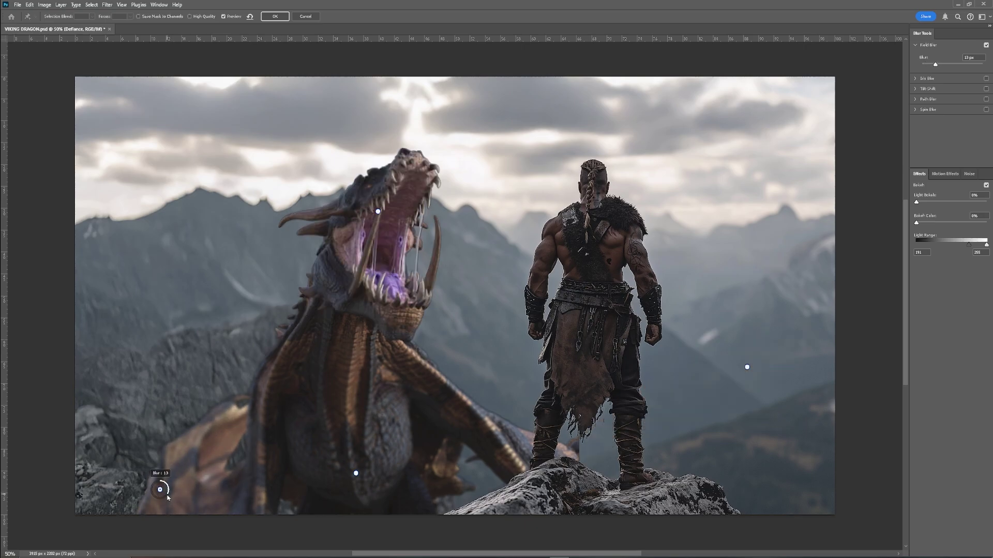
drag(168, 496, 169, 497)
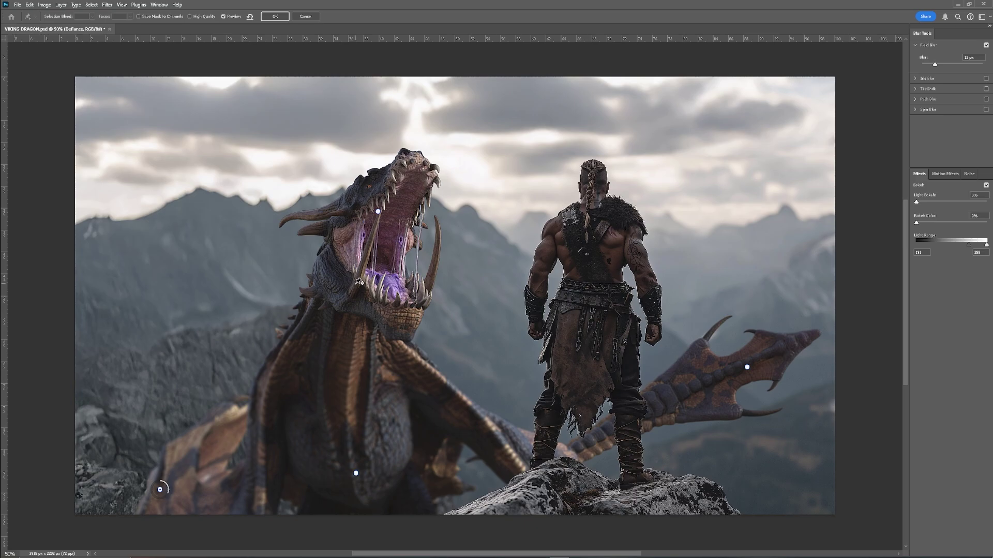
click(357, 473)
mouse_move(364, 481)
mouse_down()
mouse_move(332, 483)
mouse_move(360, 482)
mouse_up()
drag(377, 211, 383, 294)
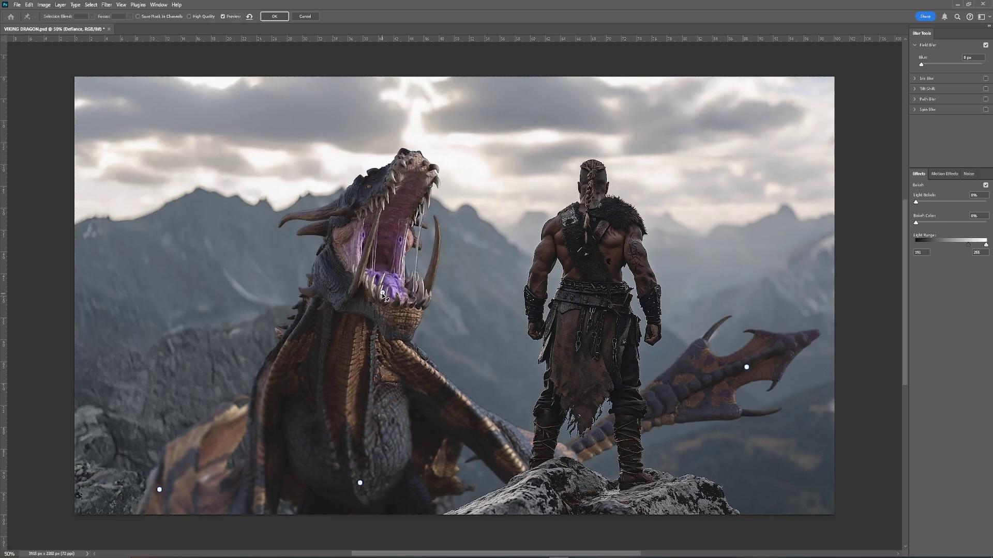
click(361, 484)
mouse_move(367, 480)
mouse_down()
mouse_move(365, 491)
mouse_move(361, 479)
mouse_up()
Step: Reduce the lower-left pin to 9 px, apply the Field Blur, and select the Background layer
click(161, 491)
drag(168, 496, 160, 483)
click(279, 21)
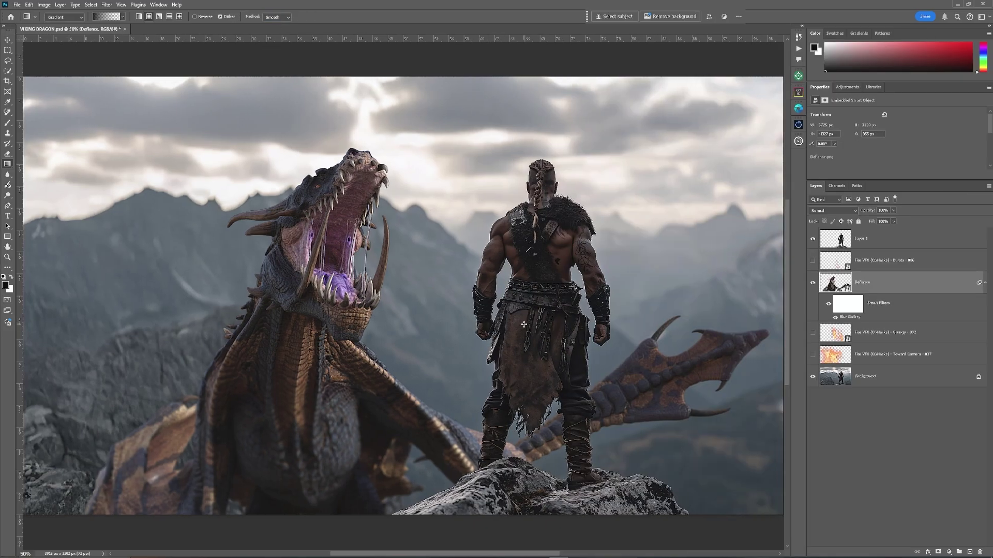
click(880, 377)
Step: Start a Field Blur on the background with a 5 px pin at the lower left
click(107, 4)
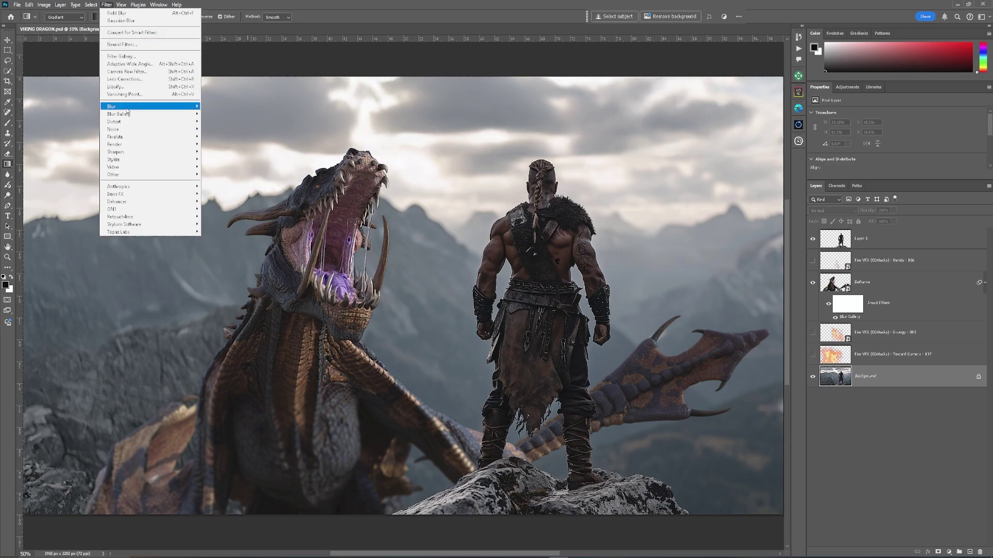
mouse_move(155, 109)
click(222, 115)
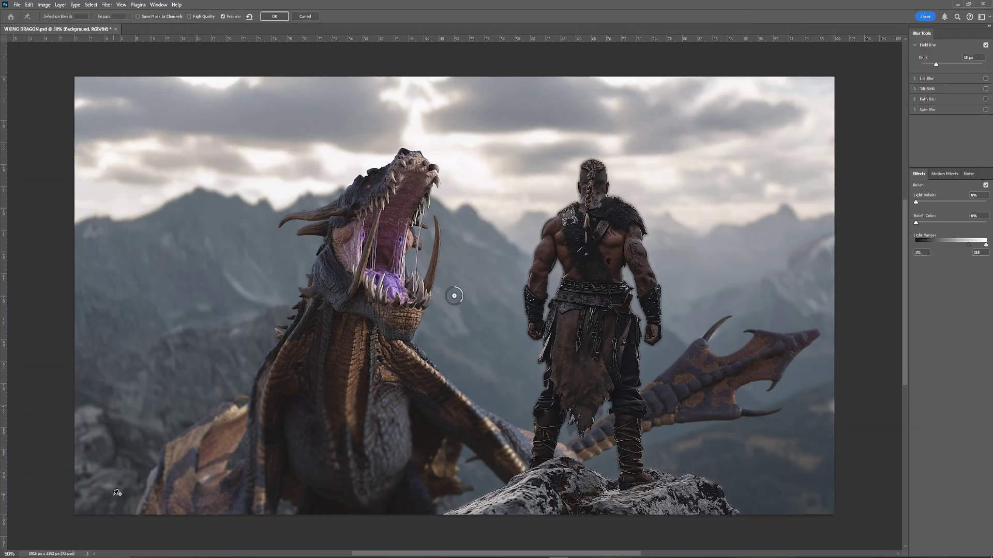
click(113, 494)
drag(120, 501, 118, 488)
Step: Add an unblurred pin above the warrior, raise the bottom-left pin to 9 px, and apply
click(626, 153)
drag(626, 150, 626, 147)
click(454, 296)
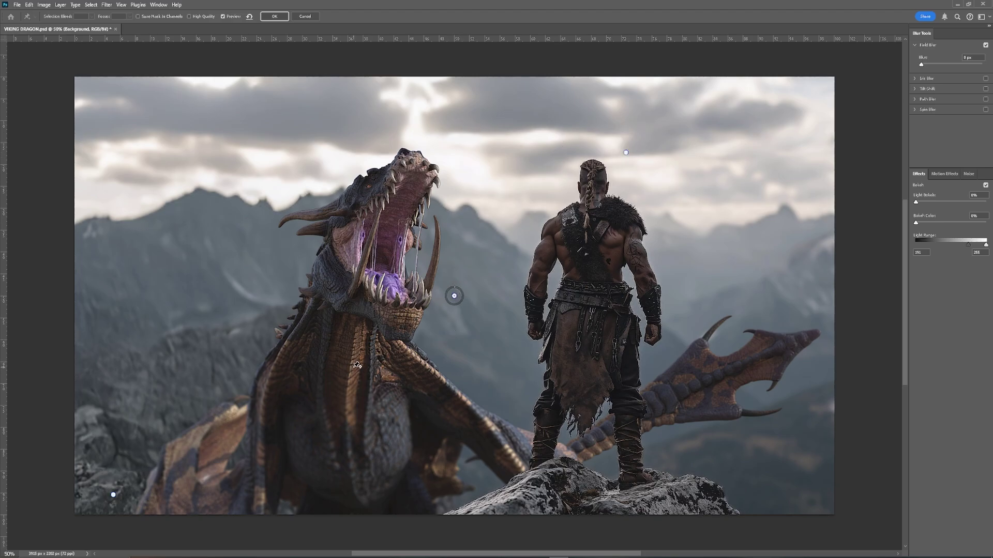
click(113, 495)
drag(120, 492, 122, 497)
click(286, 17)
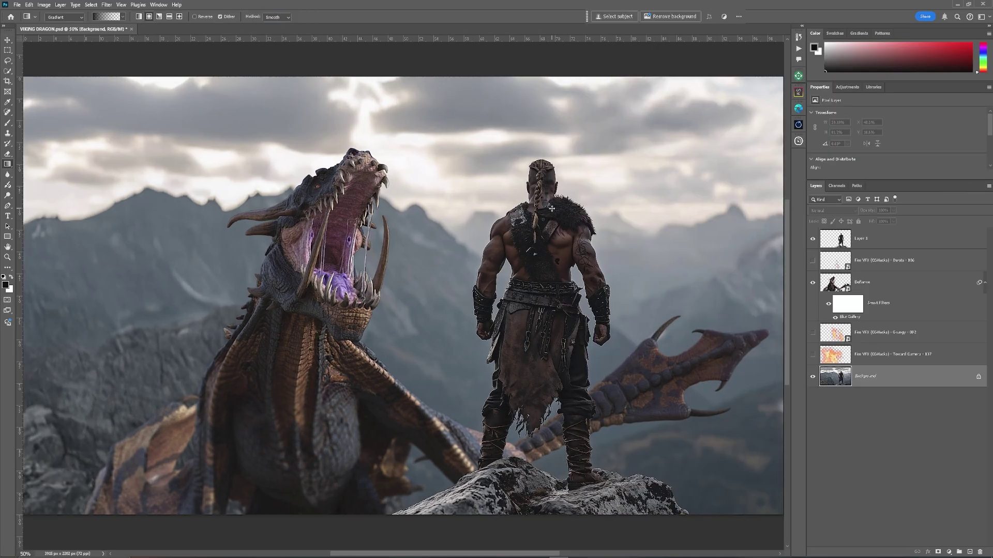
Step: Show and select the Toward Camera 037 fire layer and convert it to a smart object
click(813, 355)
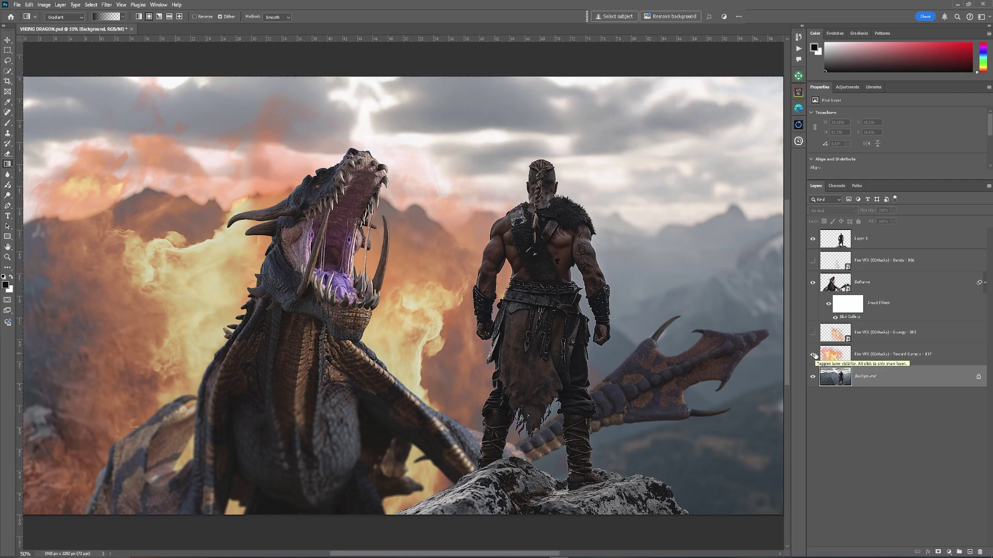
click(904, 356)
right_click(904, 356)
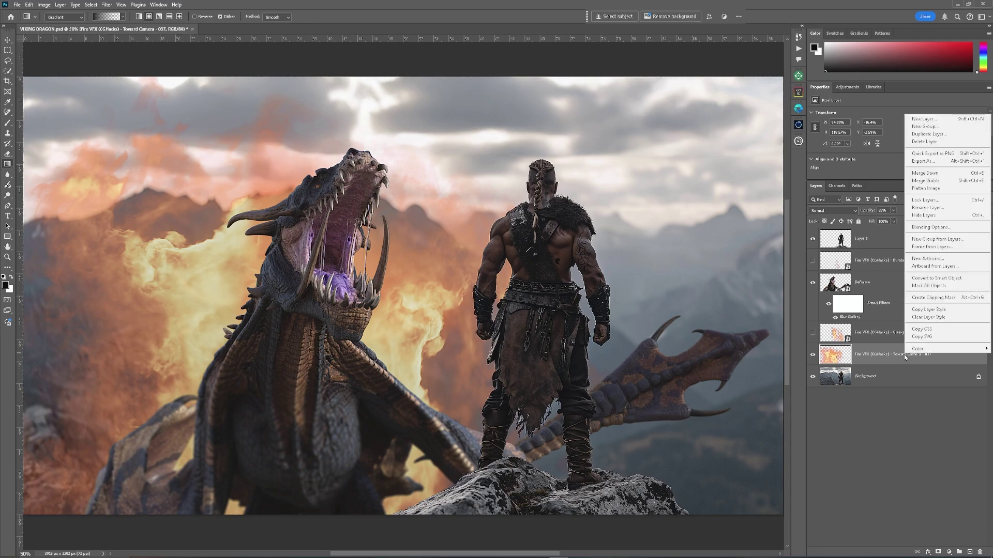
click(961, 284)
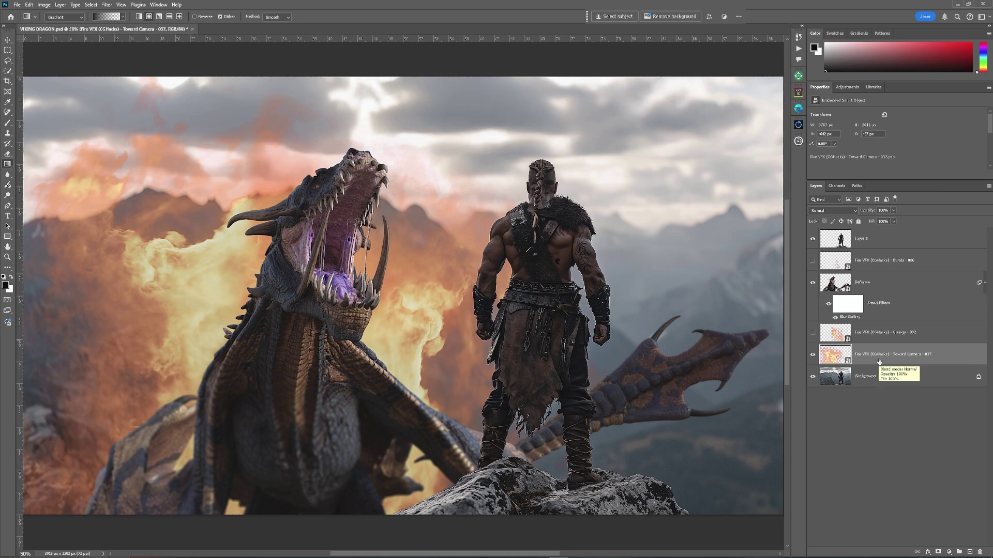
Step: Apply a Field Blur to the Toward Camera fire with a sharp pin on the dragon's neck
click(106, 5)
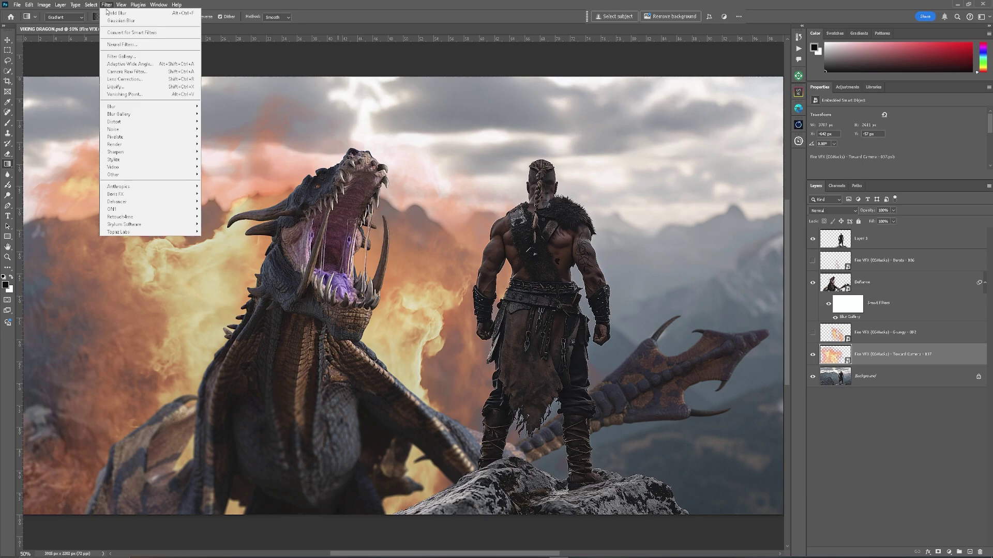
mouse_move(136, 115)
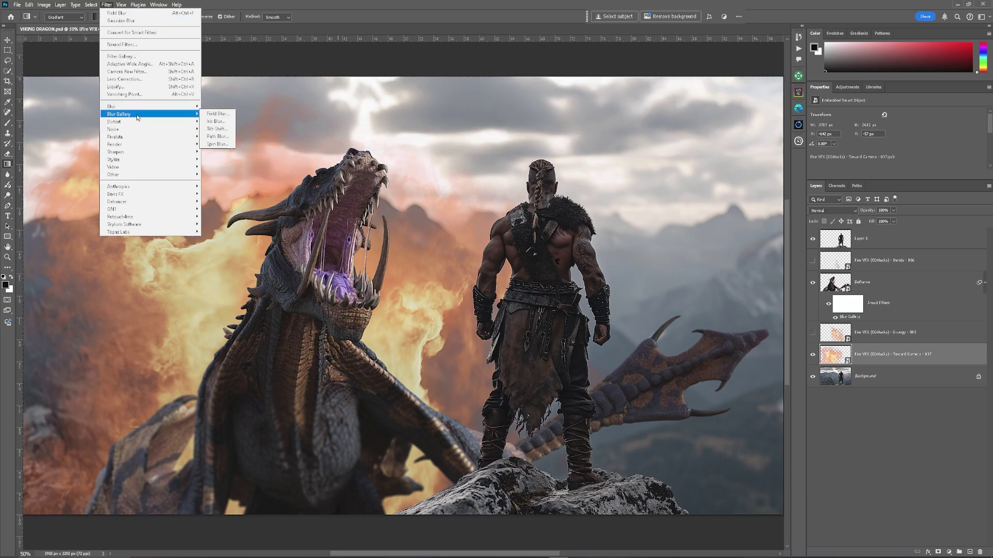
click(225, 115)
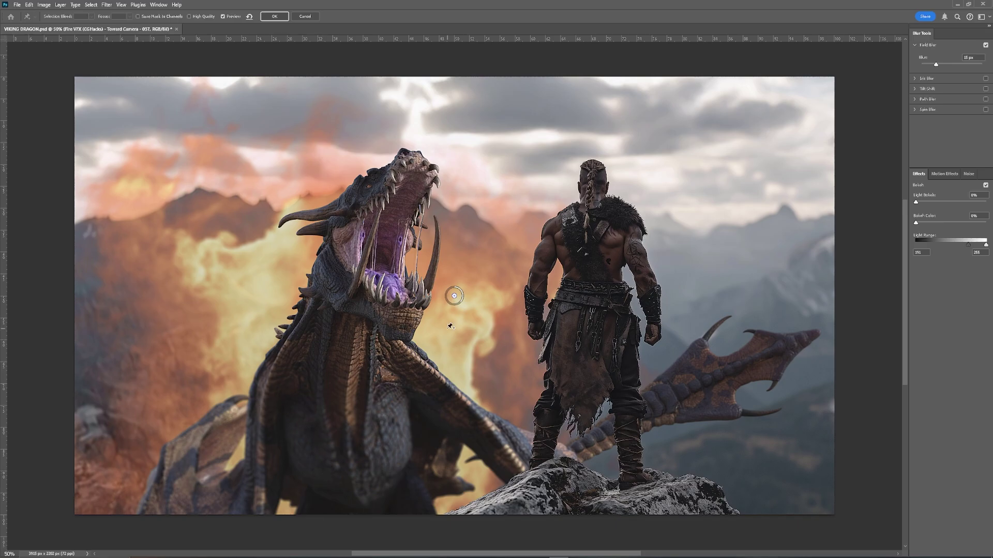
click(308, 254)
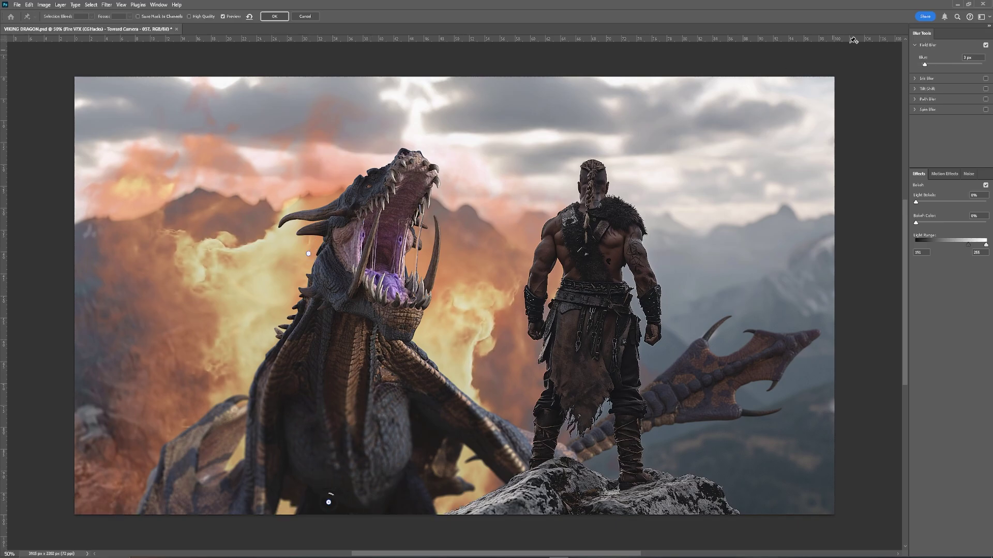
key(Return)
Step: Show the Grungy - 082 fire layer and apply a Field Blur with a 3 px pin beside the warrior
click(812, 332)
click(885, 333)
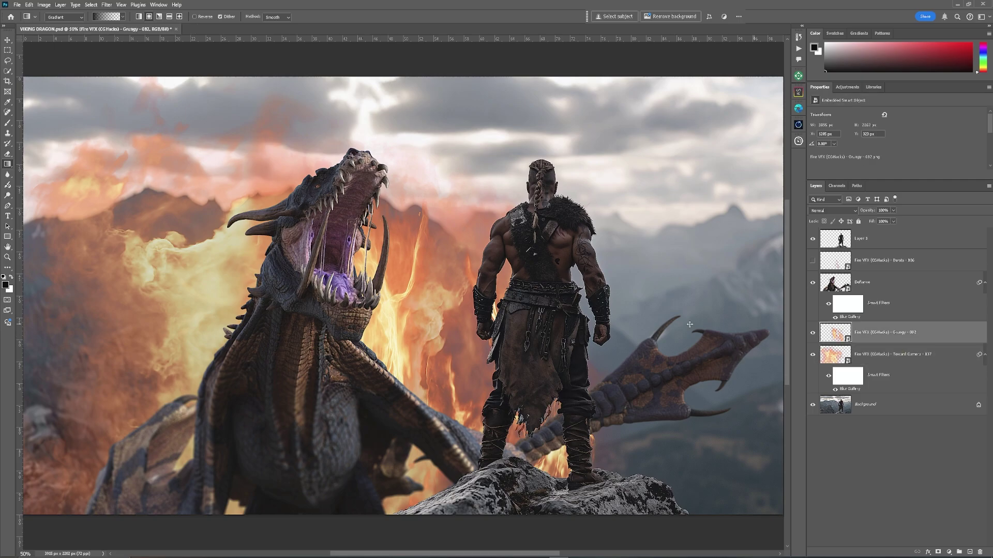
click(106, 5)
mouse_move(134, 109)
click(214, 109)
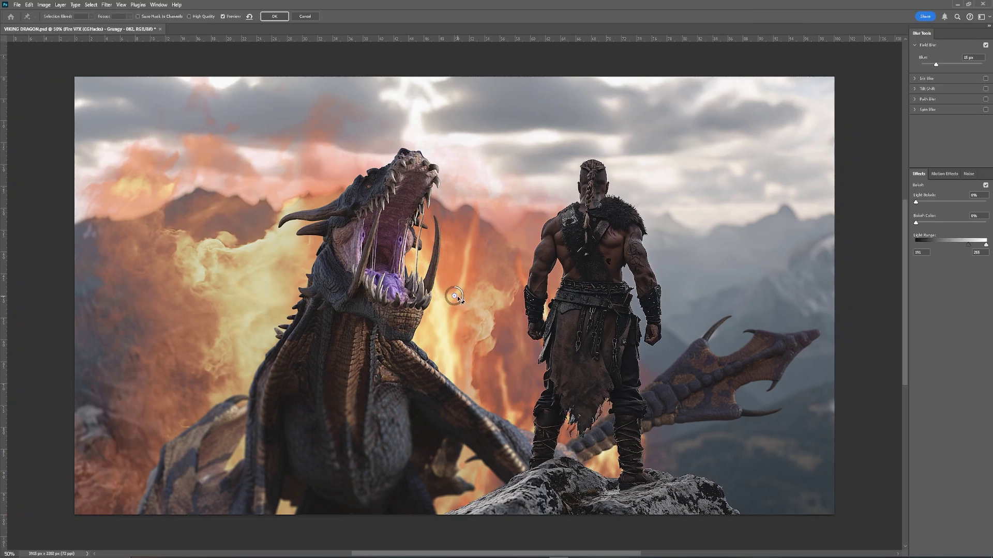
click(477, 249)
mouse_move(479, 241)
mouse_down()
mouse_move(493, 250)
mouse_move(485, 257)
mouse_up()
key(Return)
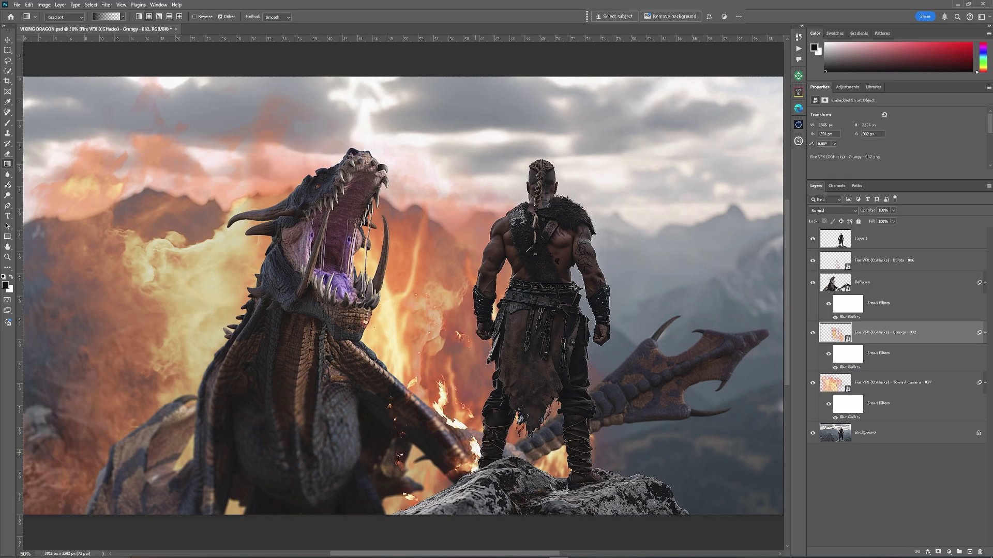
Step: Apply a Gaussian Blur of radius 2.9 to the Bursts fire layer
click(879, 261)
click(107, 5)
click(217, 136)
drag(331, 220, 336, 220)
key(Return)
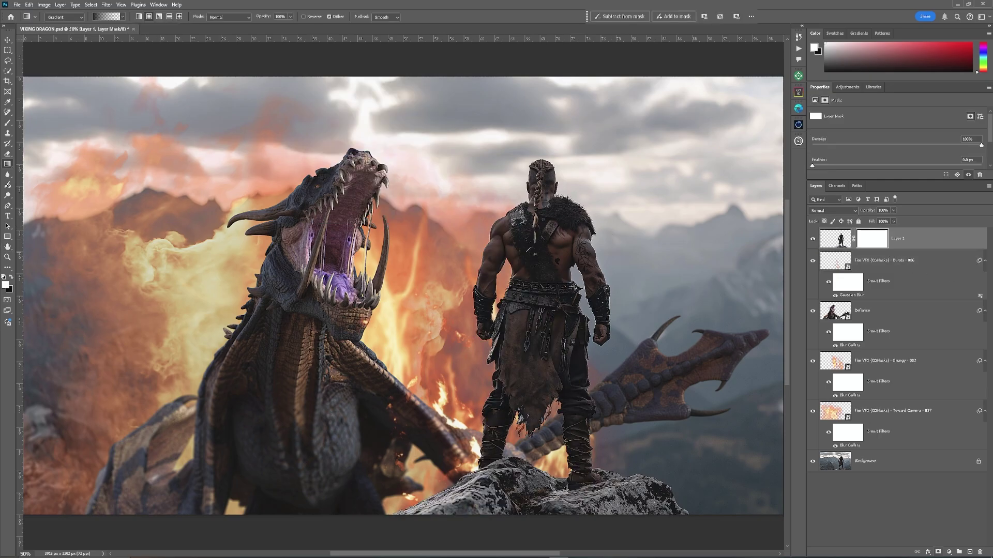
Step: Brush out the white fringes on the warrior's hair and garment in Layer 1's mask, then fit the image
key(b)
scroll(285, 167, up, 10)
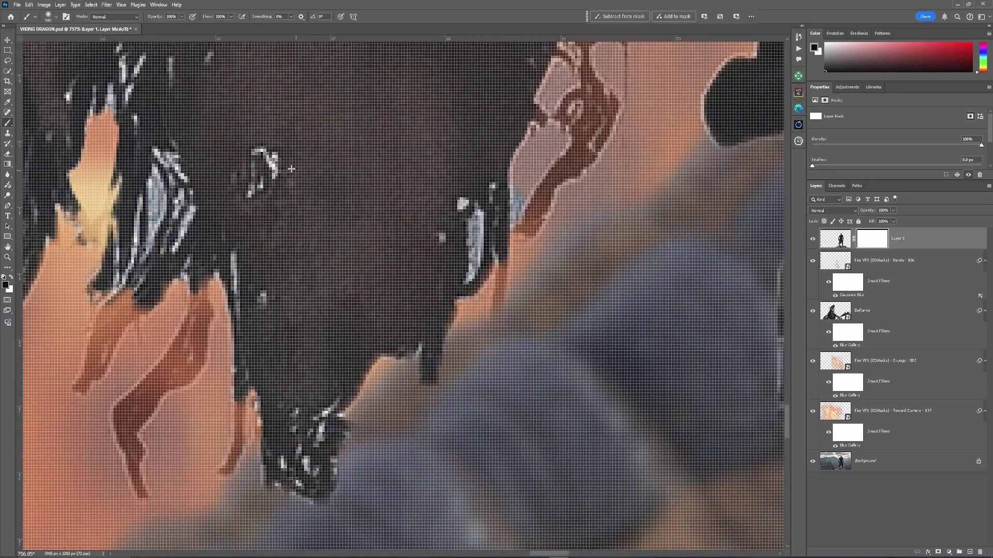
mouse_move(261, 150)
mouse_down()
mouse_move(274, 175)
mouse_move(255, 192)
mouse_up()
mouse_move(461, 200)
mouse_down()
mouse_move(507, 187)
mouse_move(494, 204)
mouse_move(514, 209)
mouse_move(482, 212)
mouse_move(473, 277)
mouse_up()
drag(475, 230, 495, 259)
click(439, 240)
mouse_move(336, 401)
mouse_down()
mouse_move(294, 427)
mouse_move(308, 461)
mouse_move(298, 481)
mouse_move(284, 466)
mouse_move(276, 487)
mouse_up()
click(263, 299)
mouse_move(155, 151)
mouse_down()
mouse_move(182, 158)
mouse_move(177, 208)
mouse_move(192, 193)
mouse_move(182, 275)
mouse_move(234, 254)
mouse_move(233, 290)
mouse_up()
mouse_move(111, 294)
mouse_down()
mouse_move(132, 217)
mouse_move(144, 255)
mouse_move(166, 178)
mouse_move(122, 71)
mouse_move(210, 56)
mouse_move(93, 93)
mouse_move(176, 325)
mouse_up()
key(ctrl+0)
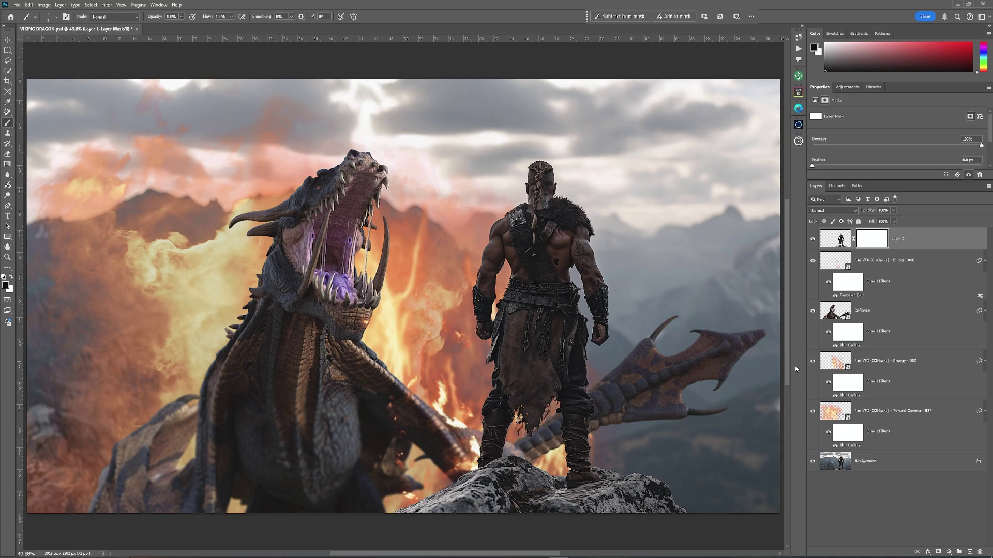
Step: Group the dragon and all fire layers into Group 1
click(915, 261)
shift+click(910, 411)
key(ctrl+g)
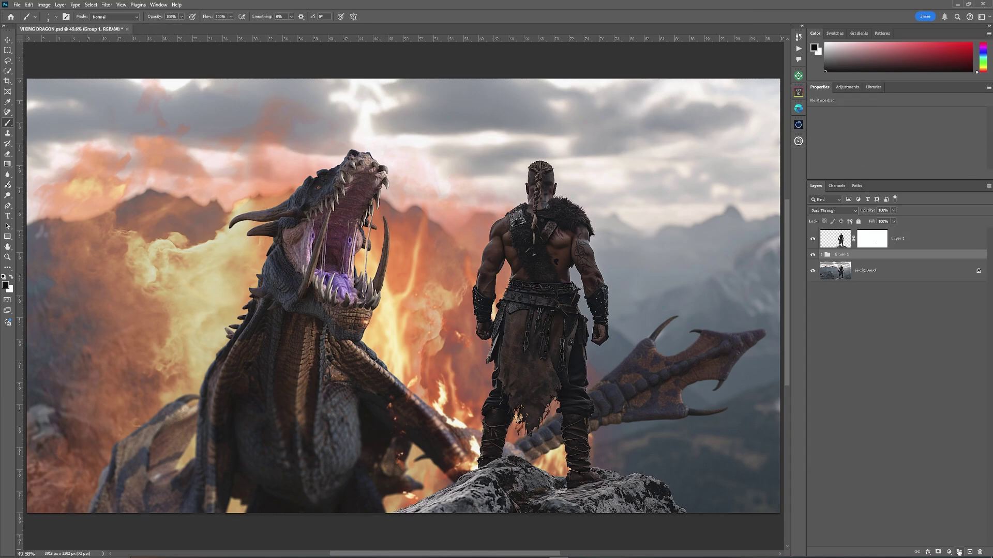
Step: Toggle Group 1's visibility repeatedly to compare the scene with and without the dragon and fire
click(812, 254)
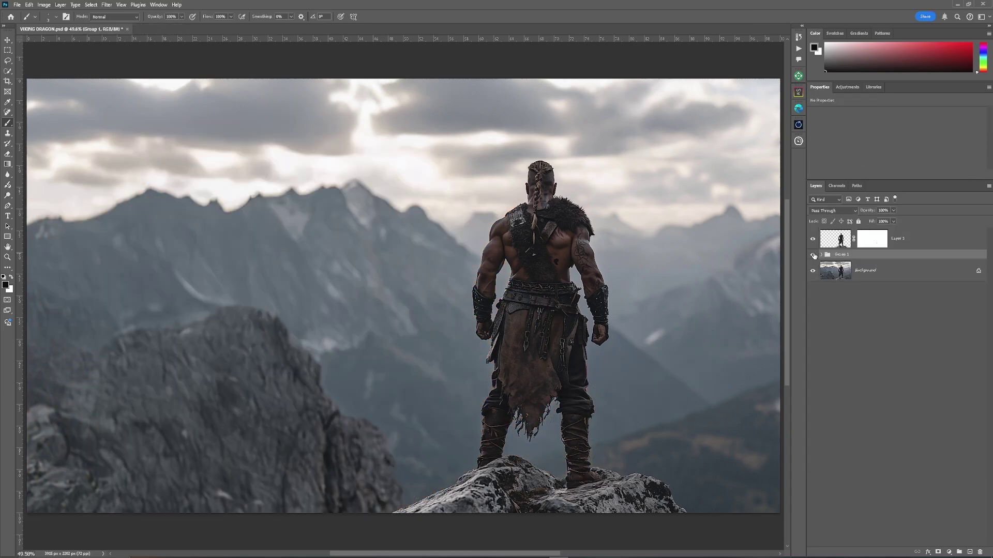
click(813, 255)
click(813, 255)
click(813, 255)
click(813, 255)
click(814, 255)
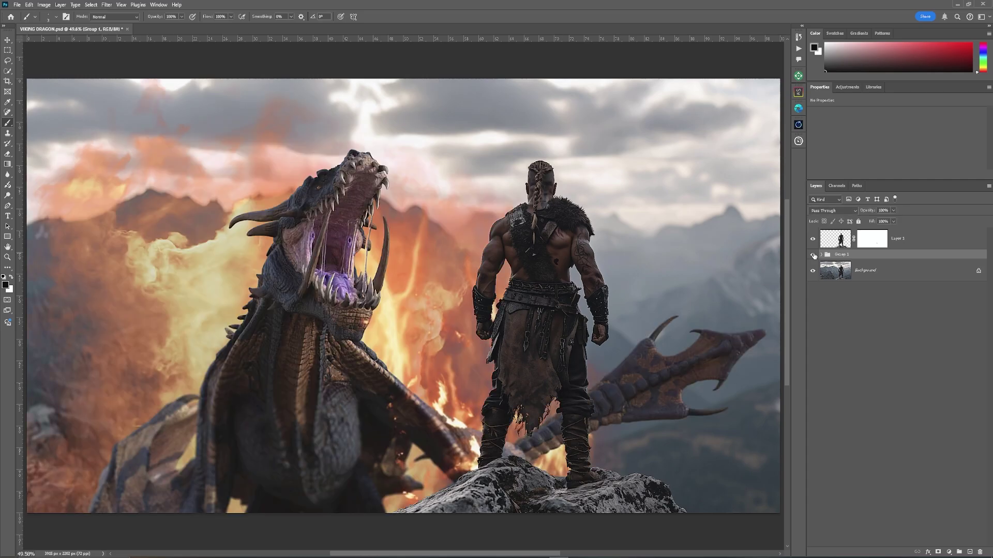
click(813, 255)
click(814, 255)
click(814, 255)
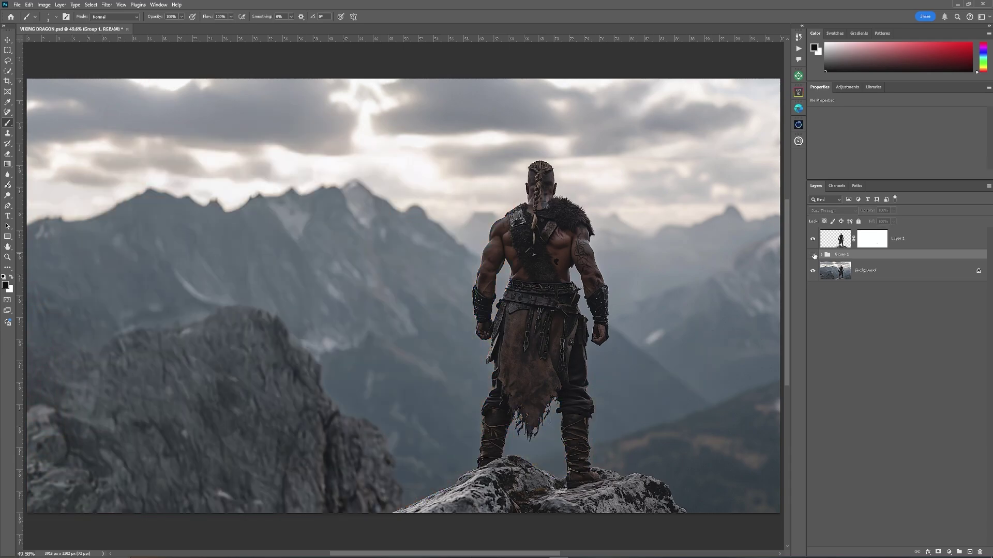
click(814, 255)
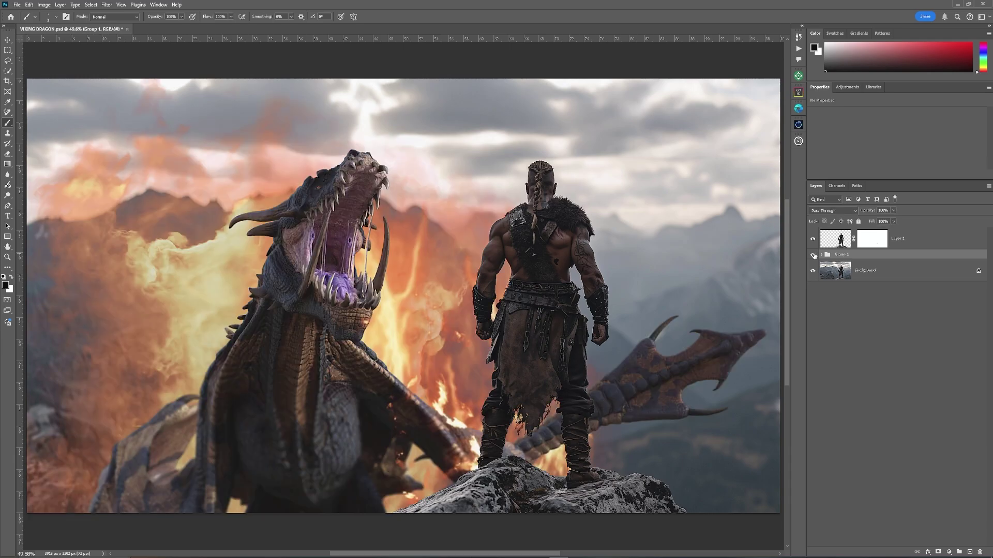